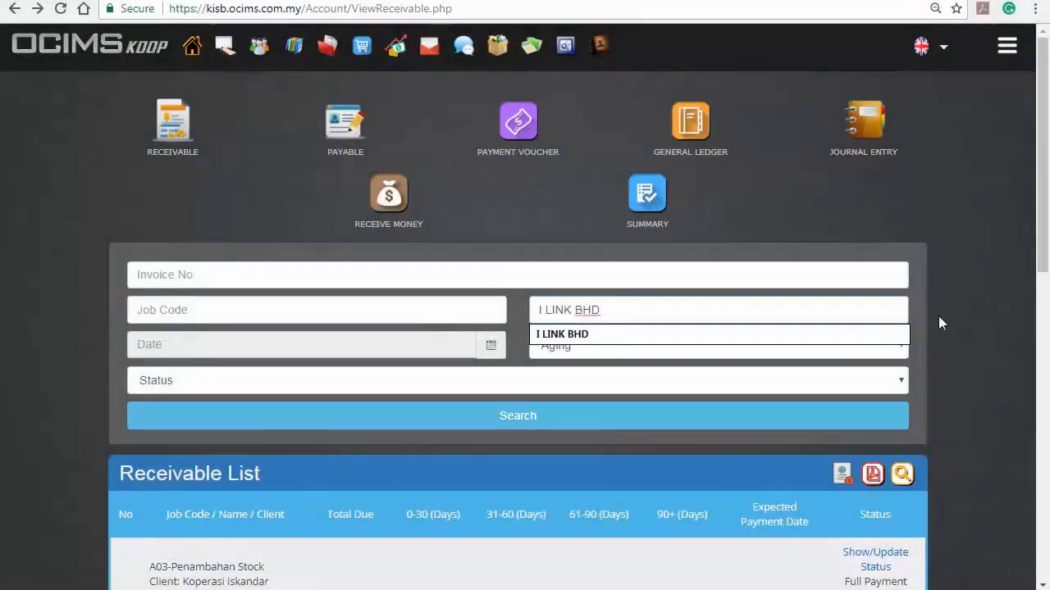
Step: Search the receivables for client I LINK BHD, and generate a PDF of the receivable list
click(803, 425)
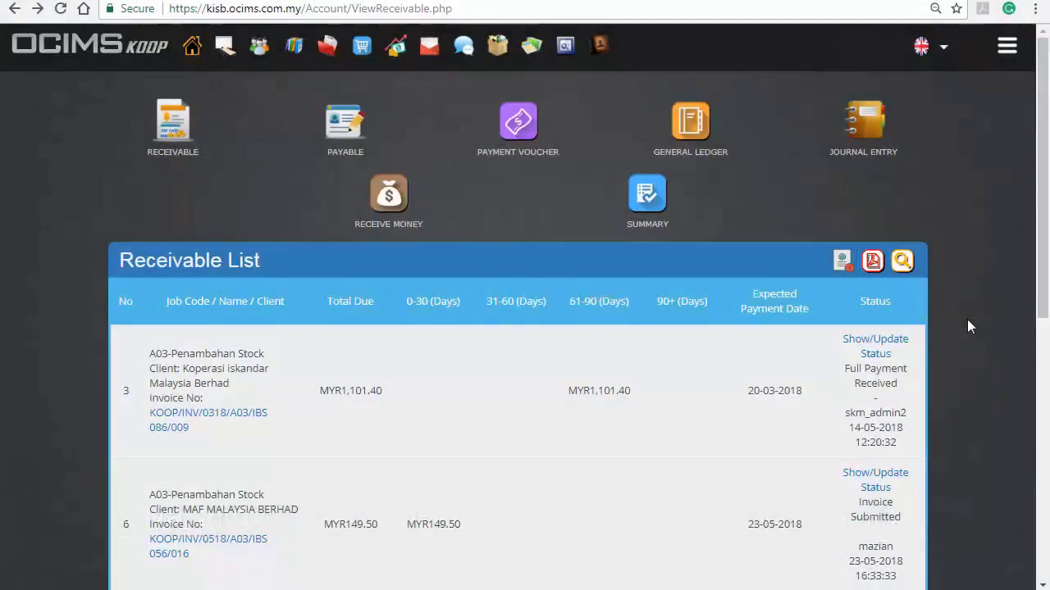
click(871, 264)
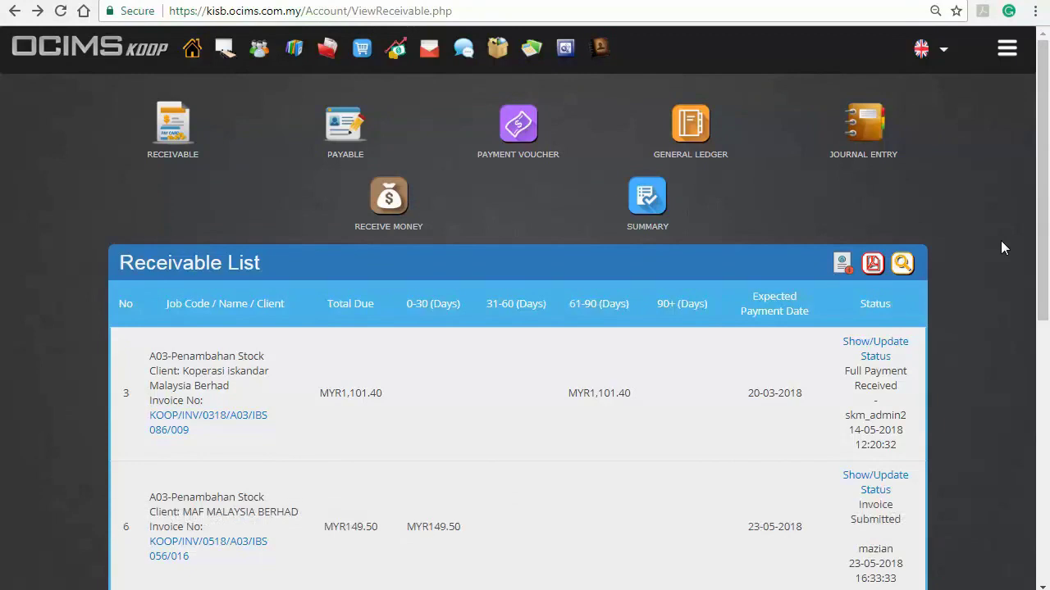
Step: Review the receivable list's aging columns along with its subtotal and total rows
scroll(1001, 242, down, 1)
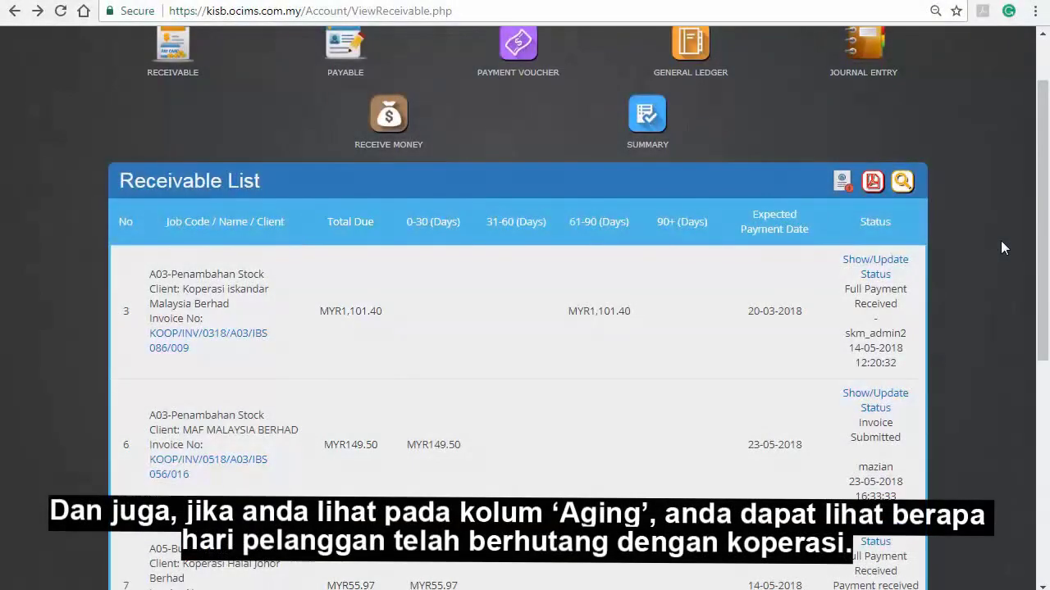
scroll(1001, 247, down, 1)
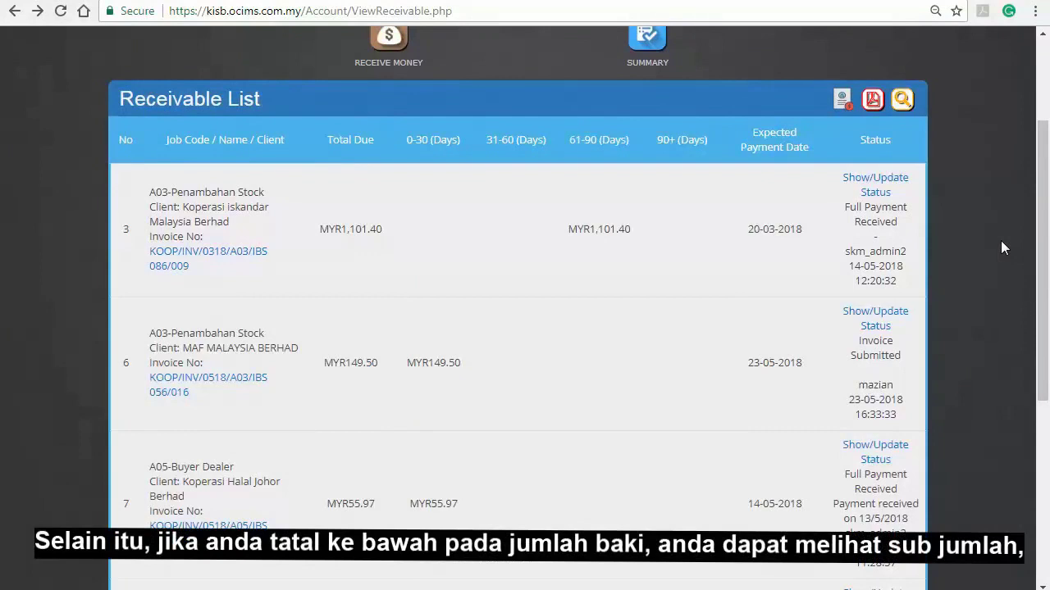
scroll(1000, 248, down, 4)
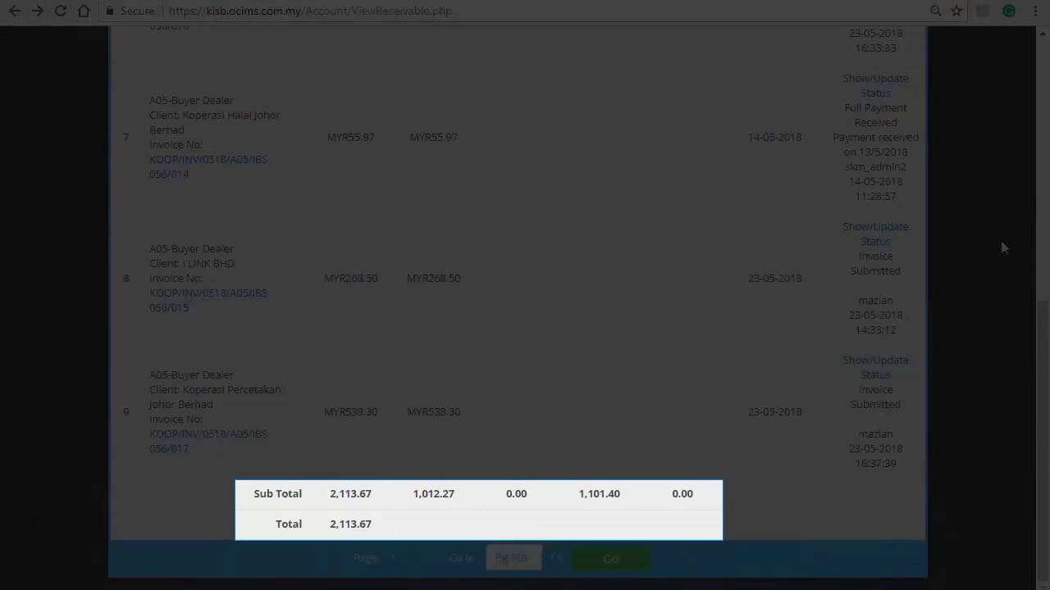
scroll(1001, 243, up, 5)
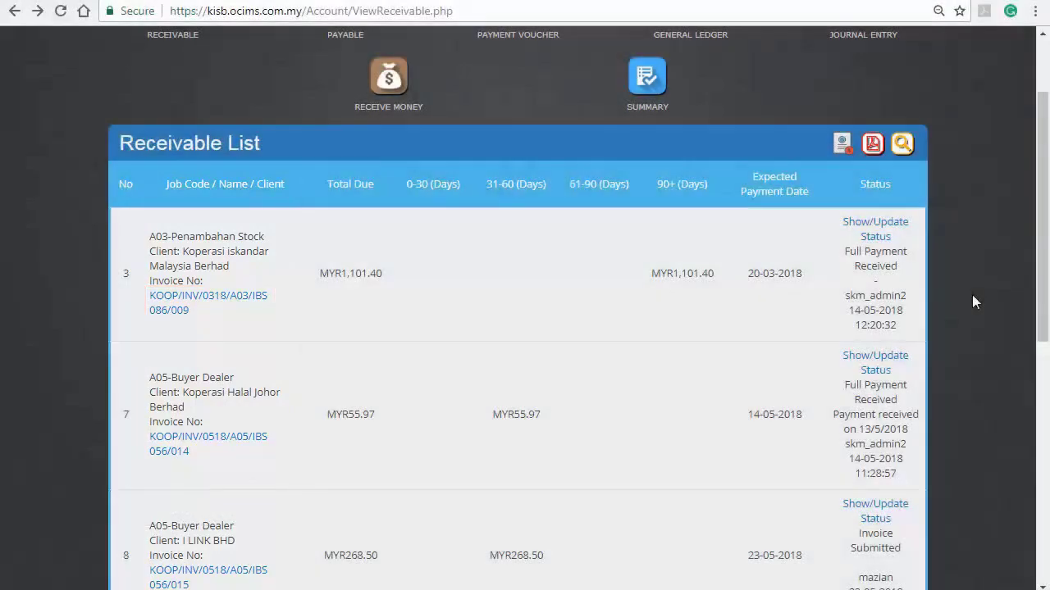
Step: Open the invoice of the Koperasi iskandar Malaysia Berhad receivable and generate its PDF
click(237, 302)
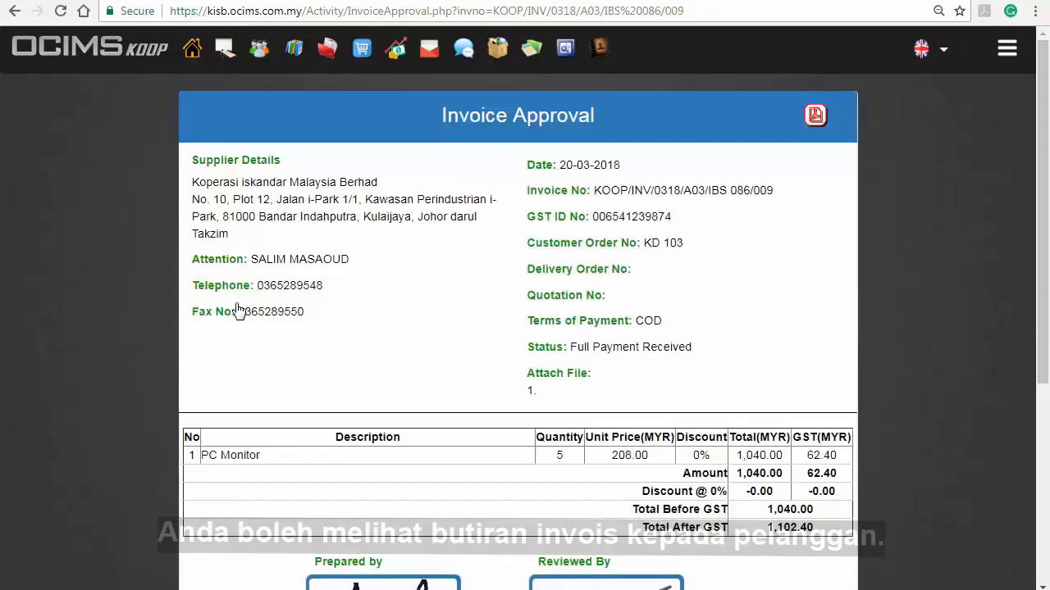
scroll(237, 310, down, 1)
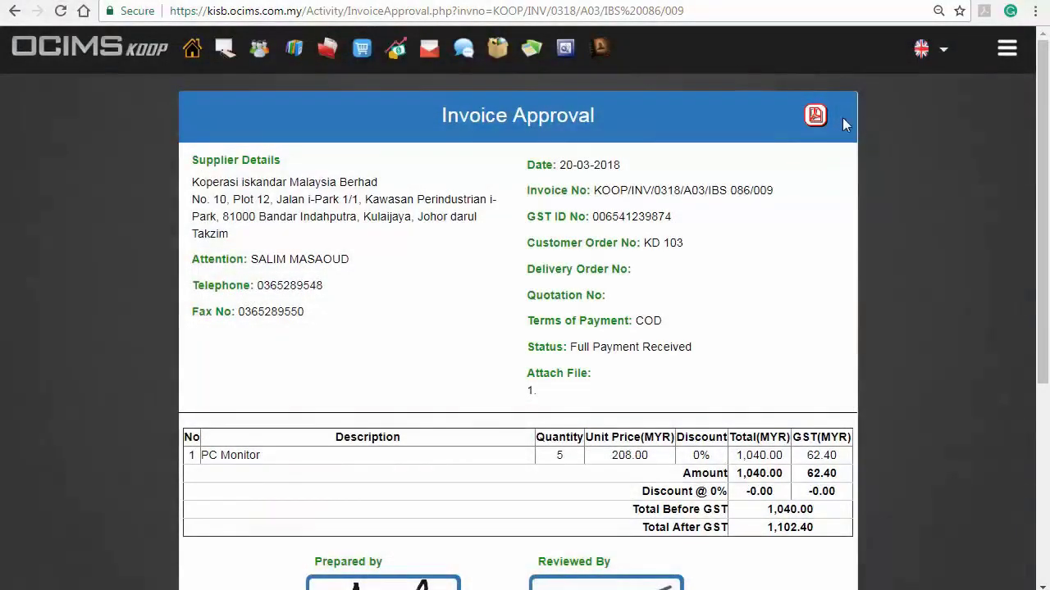
click(816, 117)
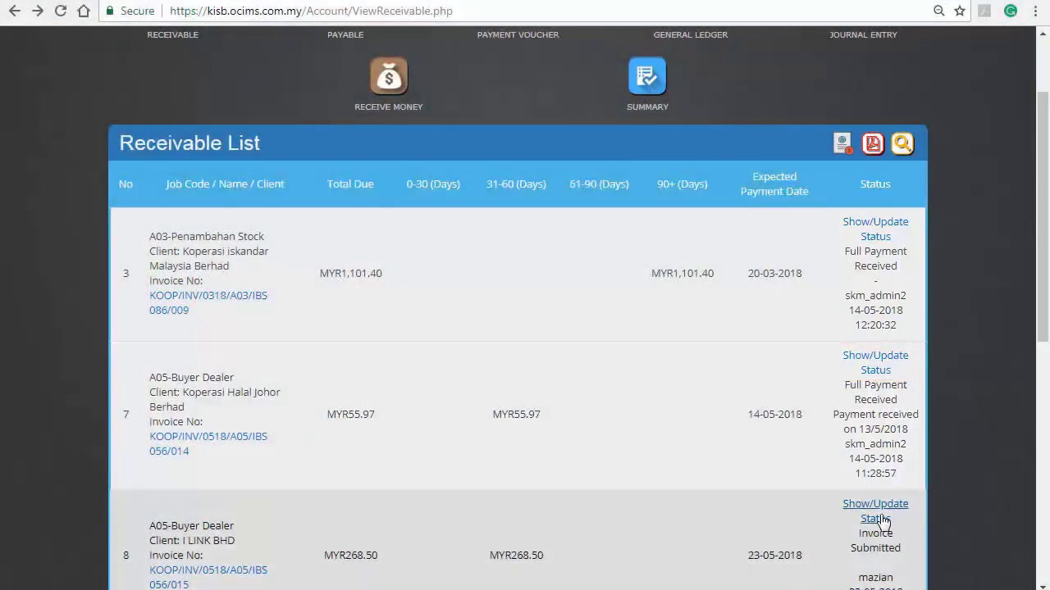
Step: Open the invoice's status update form from the receivable list and set the status to Full Payment Received
click(875, 517)
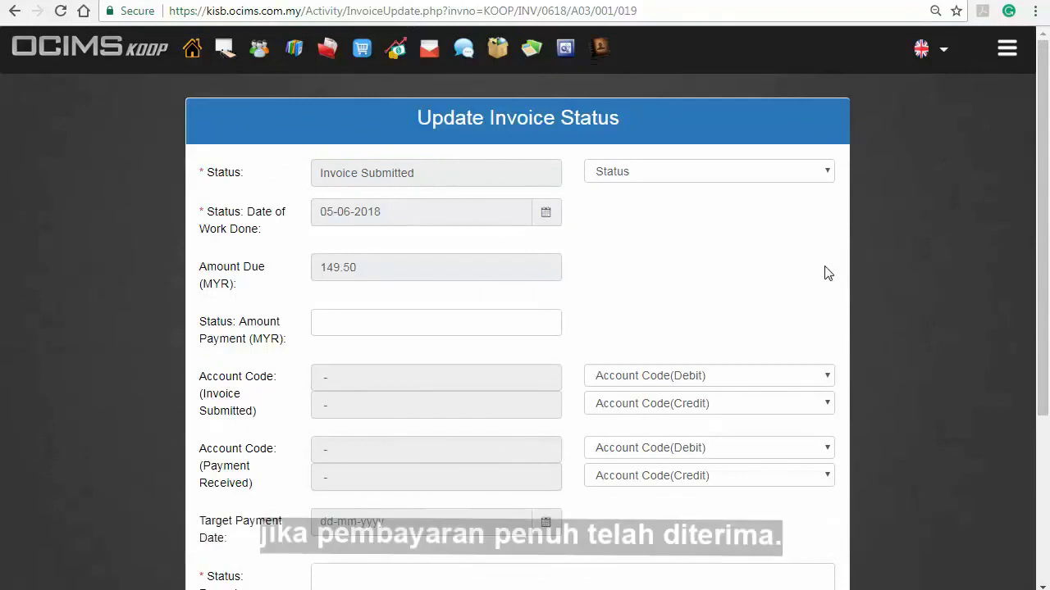
click(822, 171)
click(810, 205)
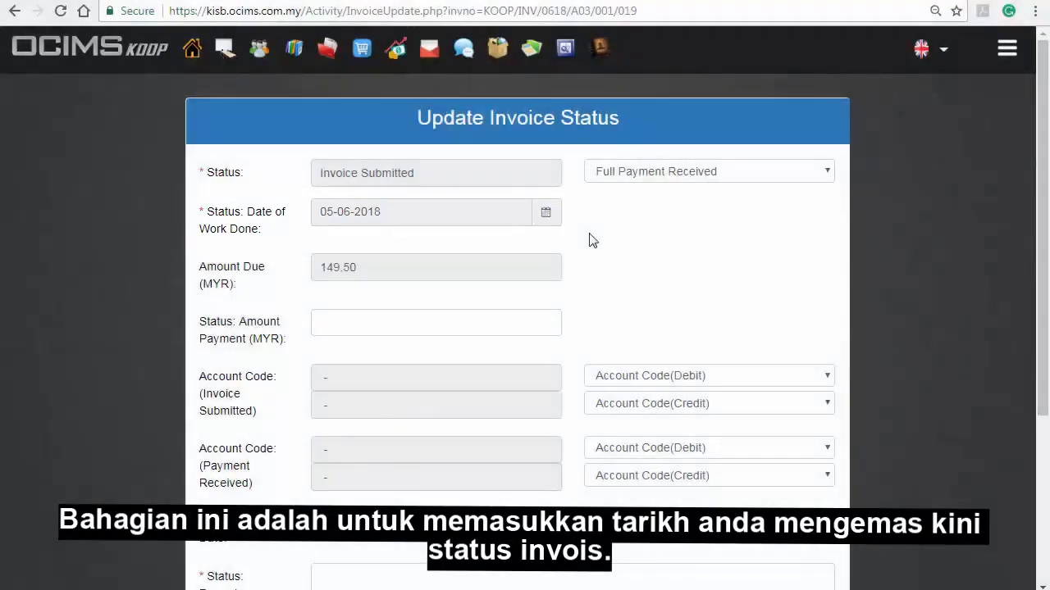
click(388, 212)
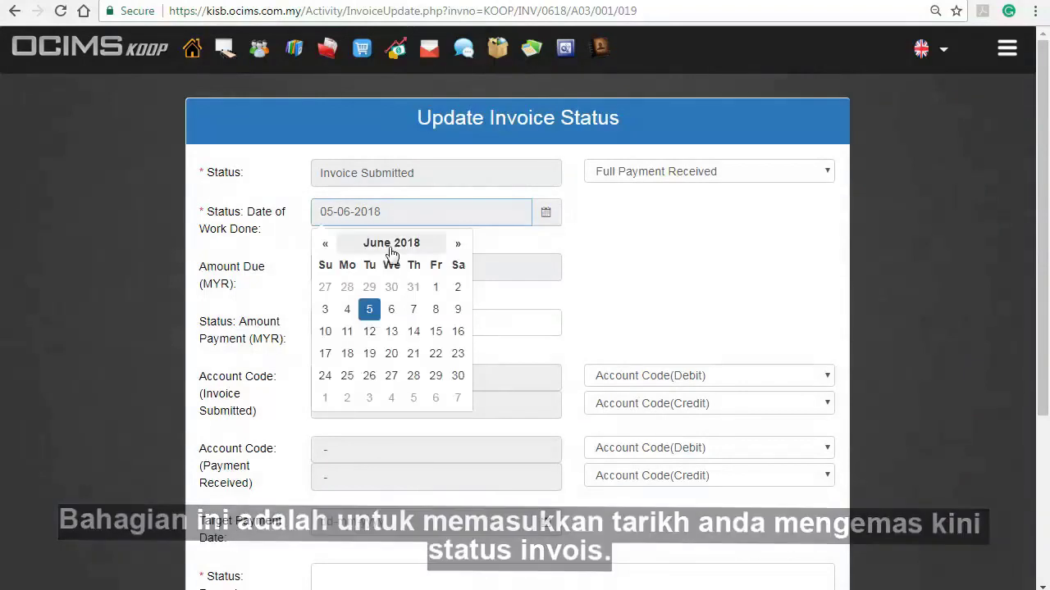
key(Escape)
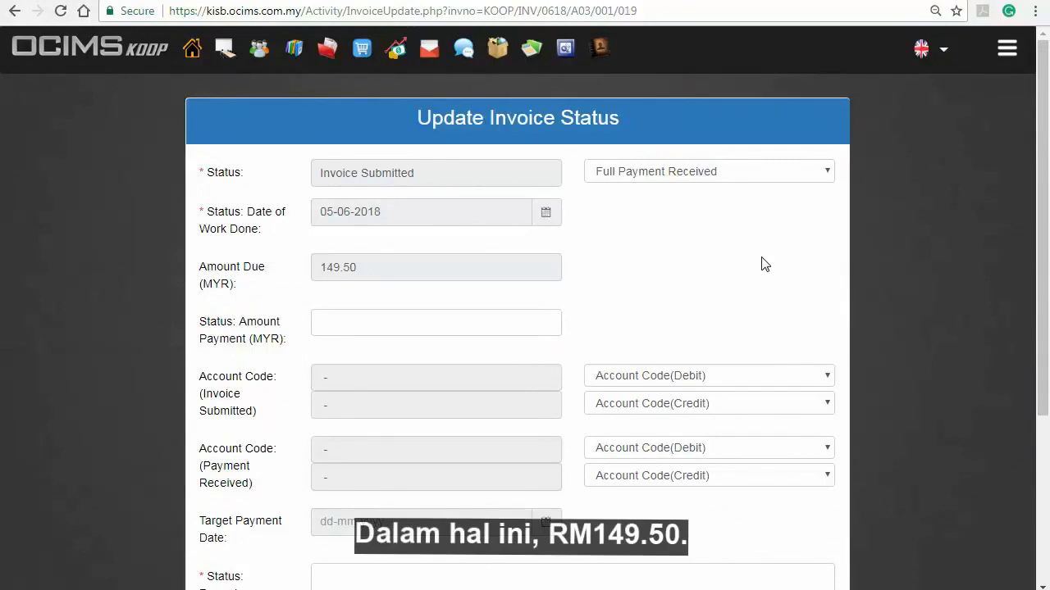
Step: Enter 149.50 as the payment amount in MYR for the invoice
click(459, 322)
text(149.50)
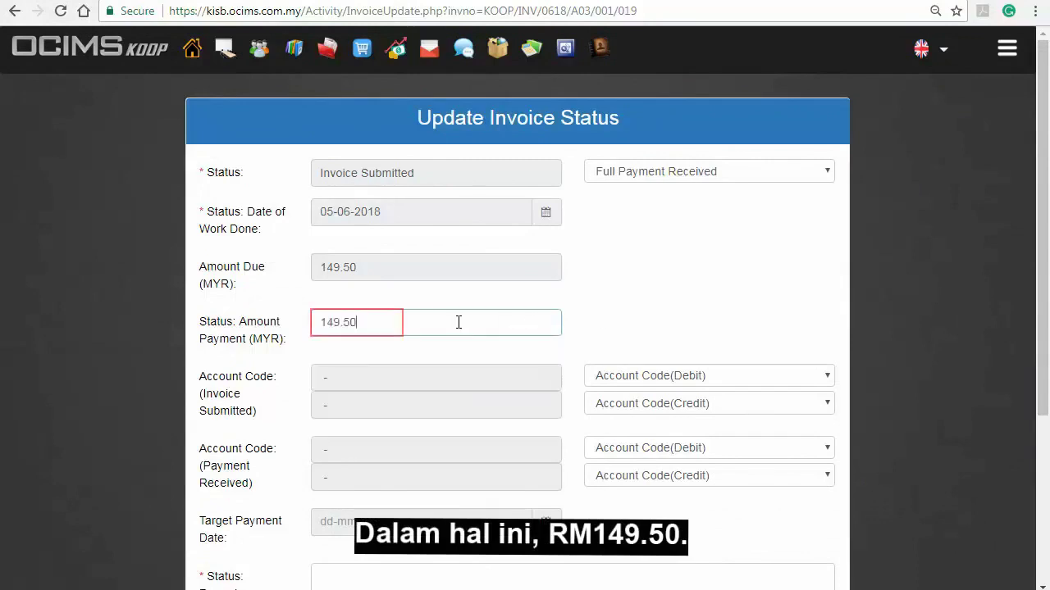
click(644, 321)
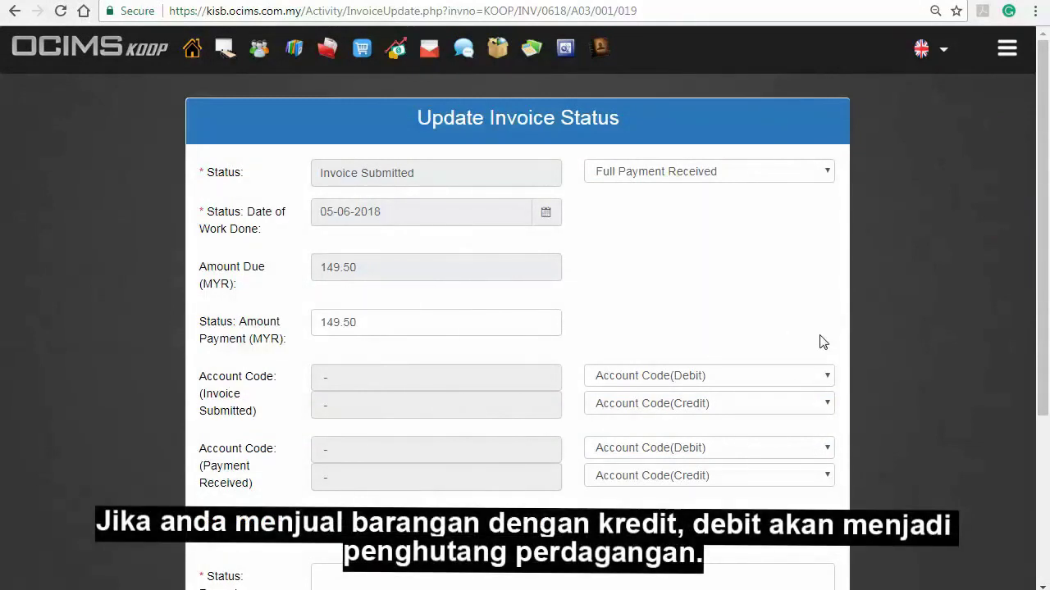
Step: Set the Invoice Submitted account codes to 1-3100 - Trade Debtors for debit and 4-1000 - Income- Sales & Services for credit
click(812, 380)
click(754, 299)
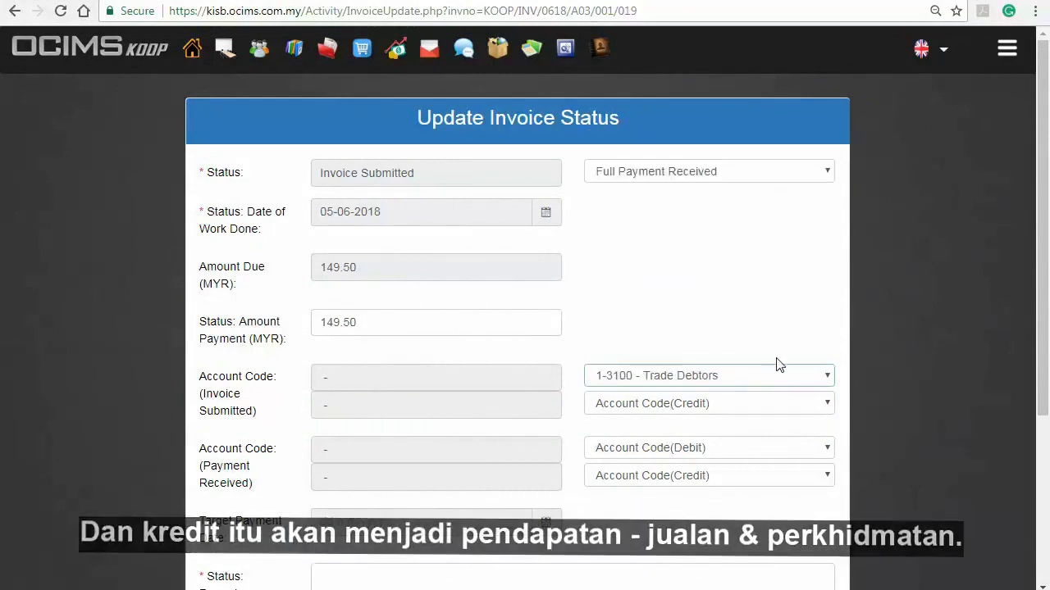
click(781, 404)
click(771, 451)
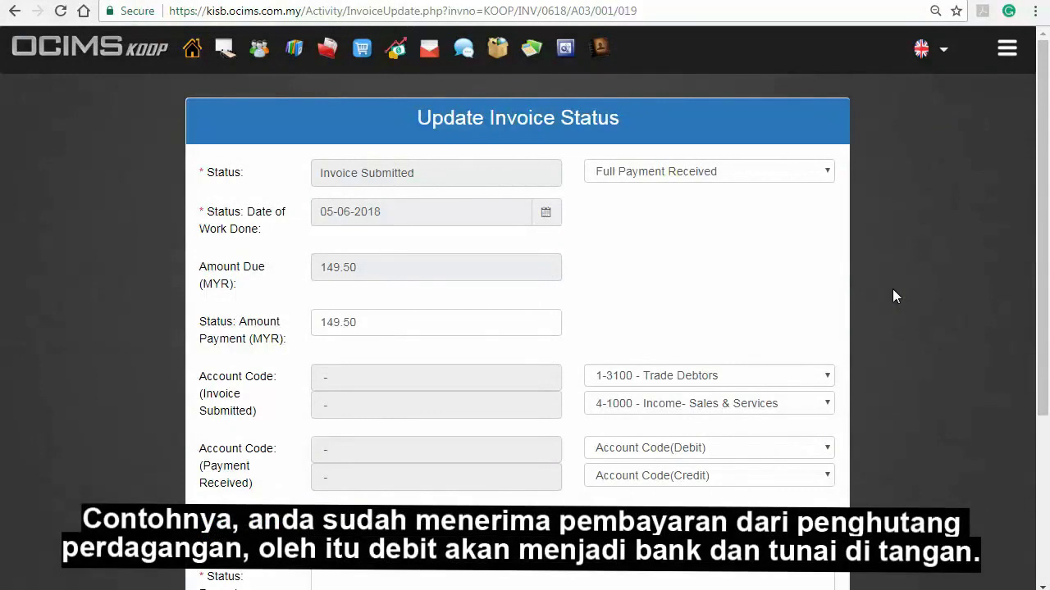
Step: Set the Payment Received account codes to 1-2100 - Bank & Cash in hand for debit and 1-3100 - Trade Debtors for credit
click(799, 447)
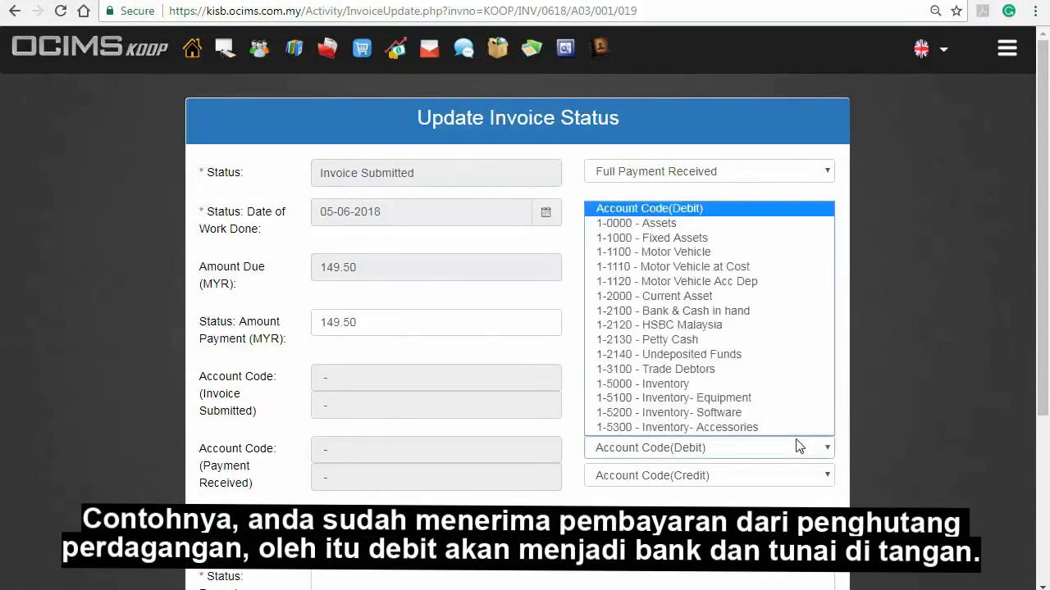
click(766, 312)
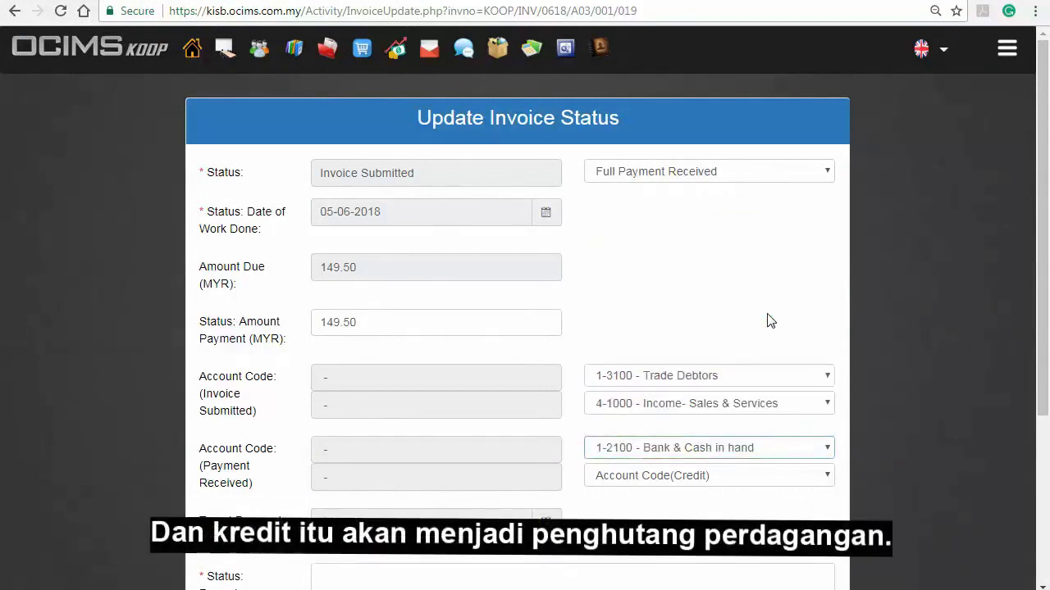
click(771, 476)
click(748, 396)
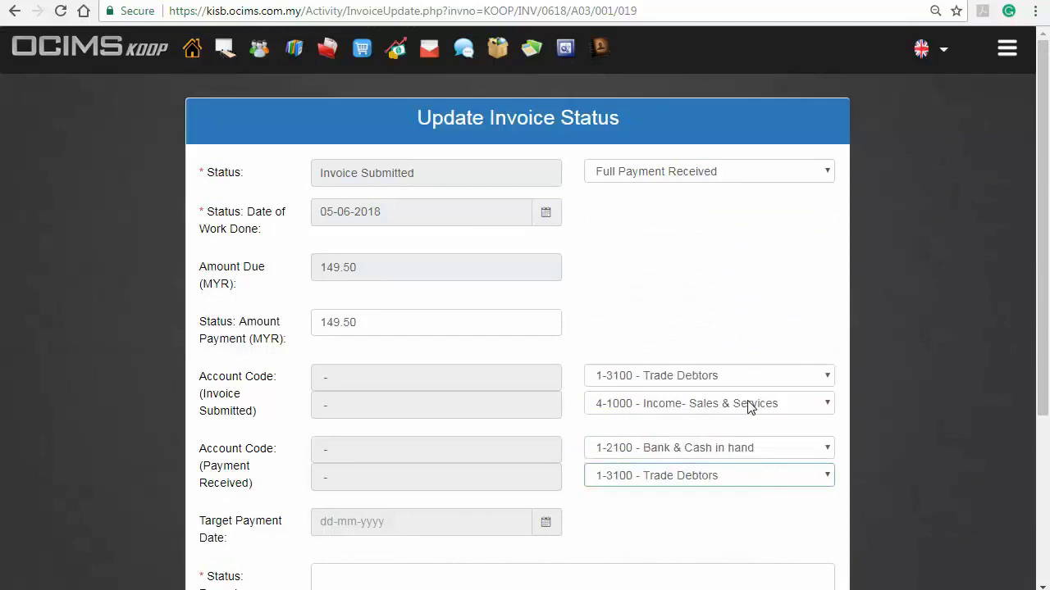
Step: Set the invoice's target payment date to 05-06-2018
scroll(796, 538, down, 2)
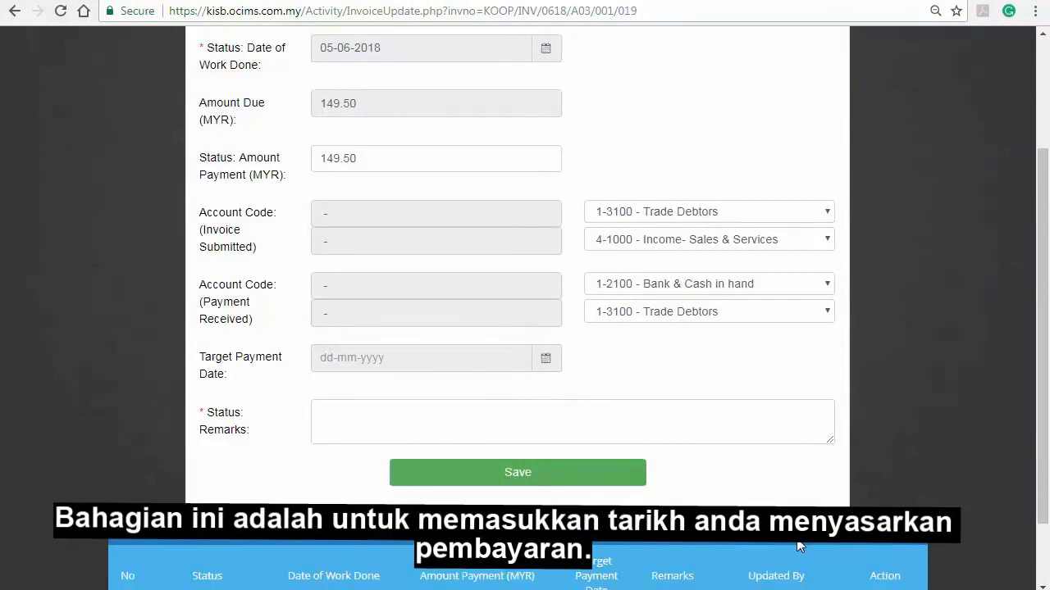
click(450, 359)
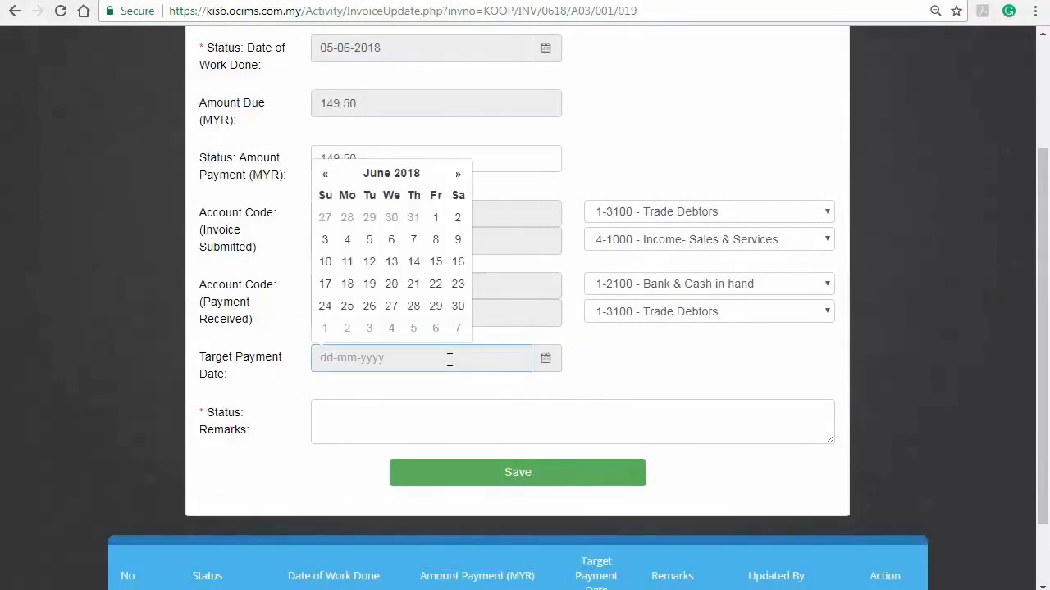
click(369, 241)
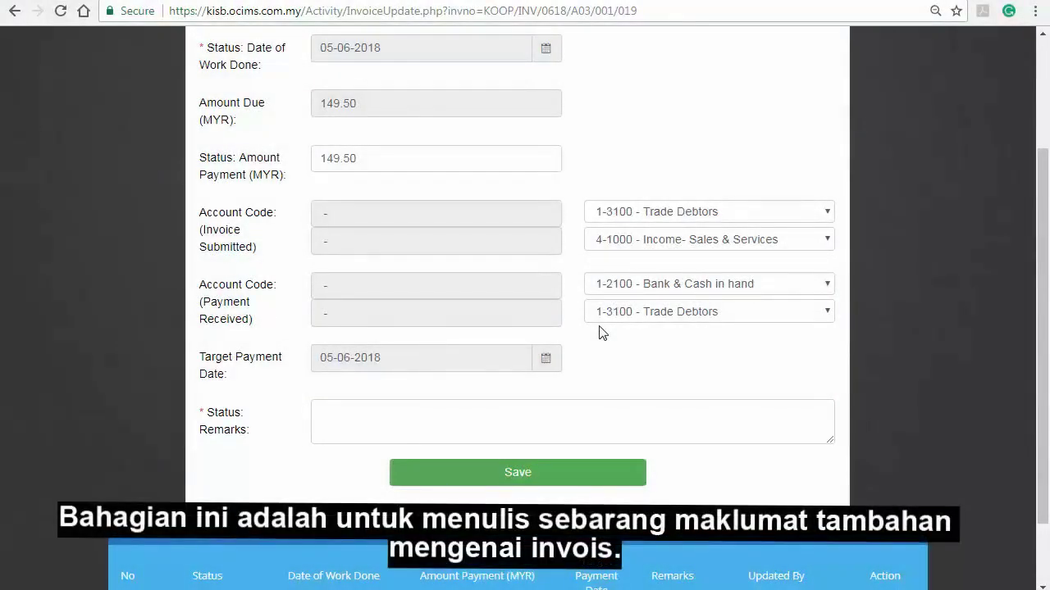
Step: Add the status remark "Payment proof has been received." and save the invoice status update
click(563, 402)
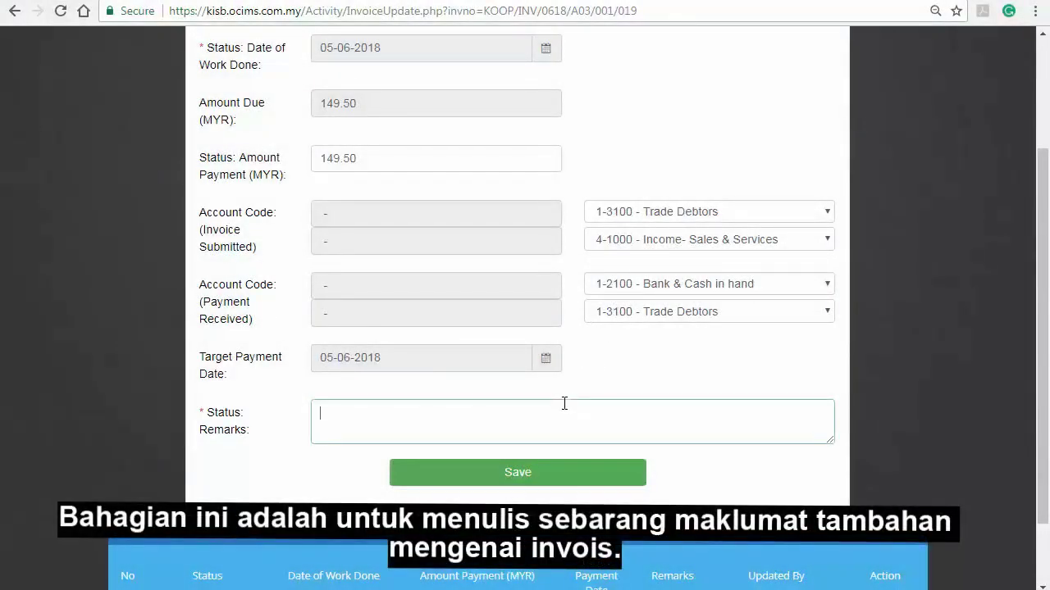
text(Payment proof has been received.)
click(891, 299)
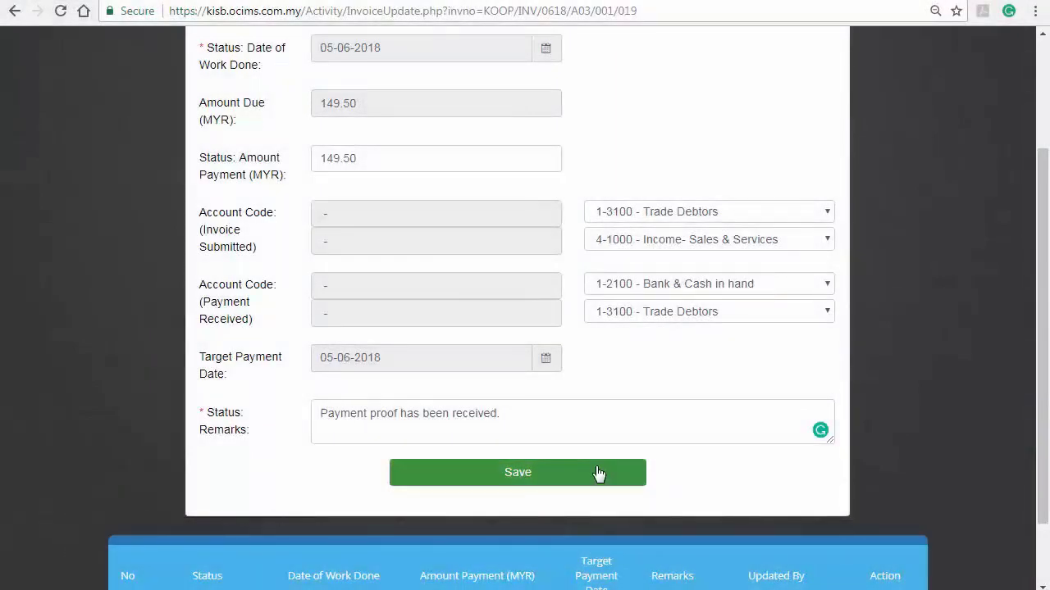
click(598, 474)
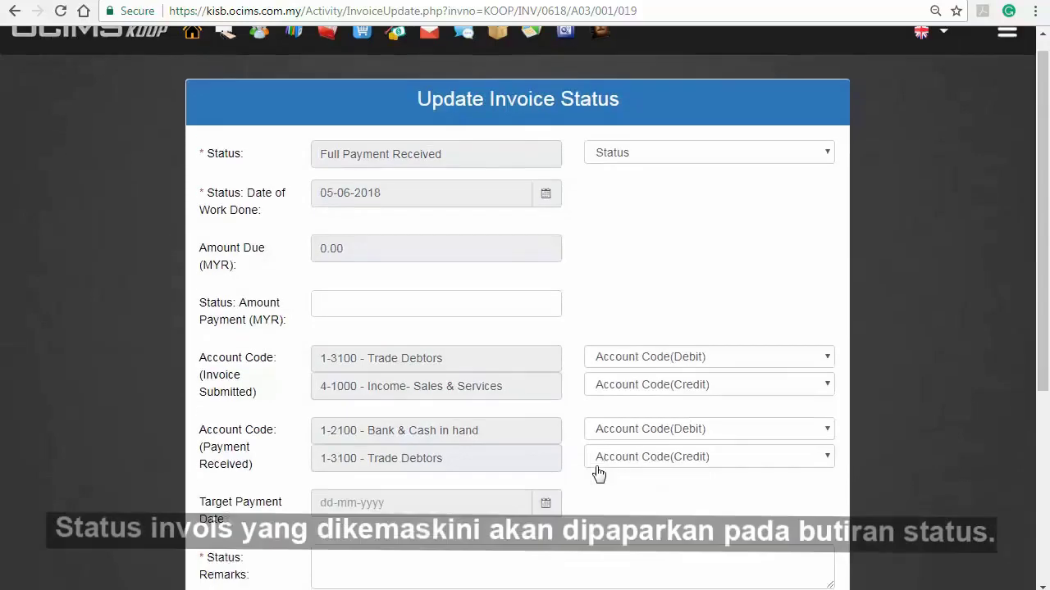
scroll(598, 474, down, 4)
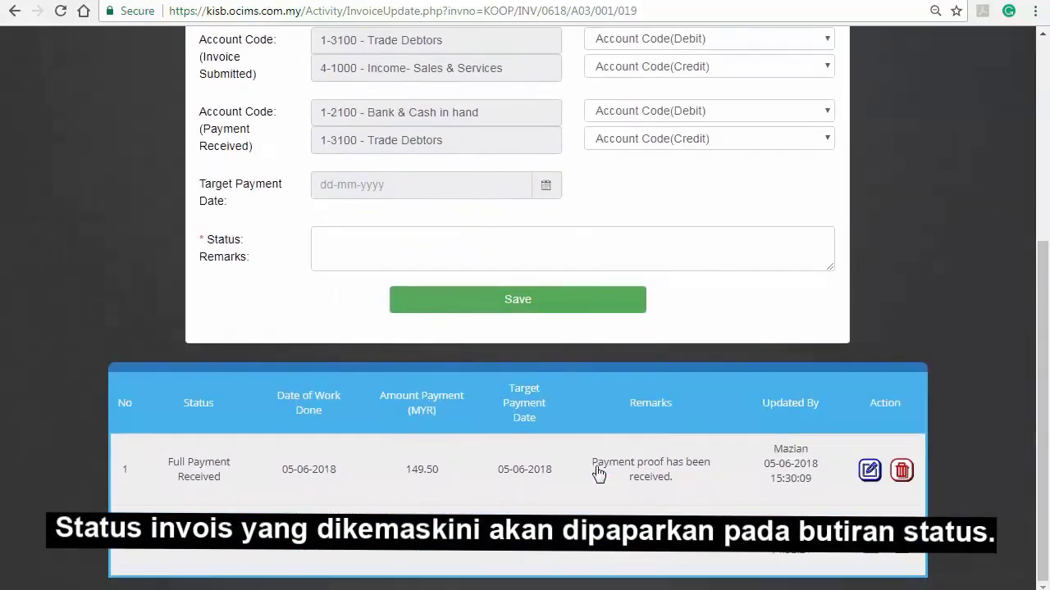